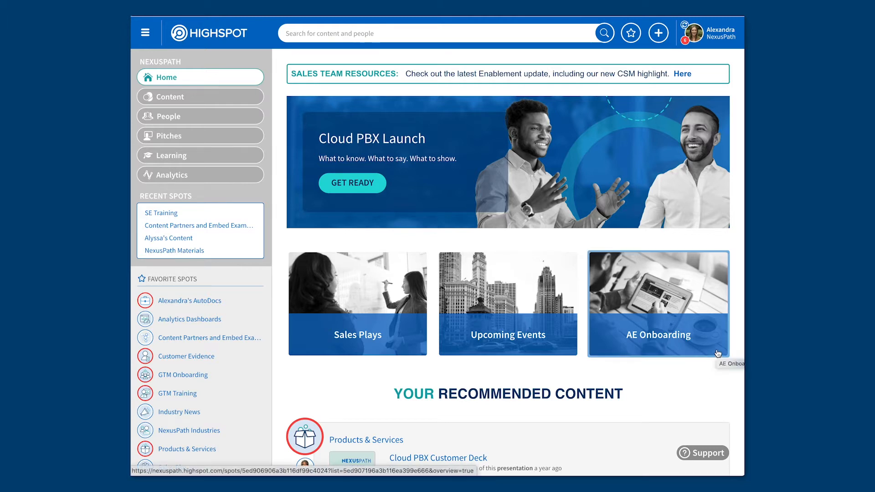
{"action": "scroll", "coordinate": [695, 399], "scroll_direction": "down", "scroll_amount": 5}
{"action": "scroll", "coordinate": [694, 399], "scroll_direction": "down", "scroll_amount": 4}
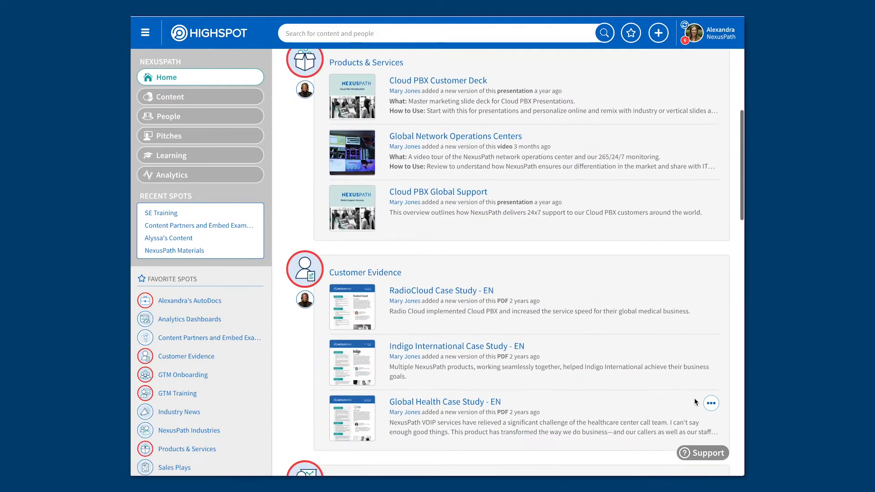
{"action": "scroll", "coordinate": [695, 399], "scroll_direction": "down", "scroll_amount": 3}
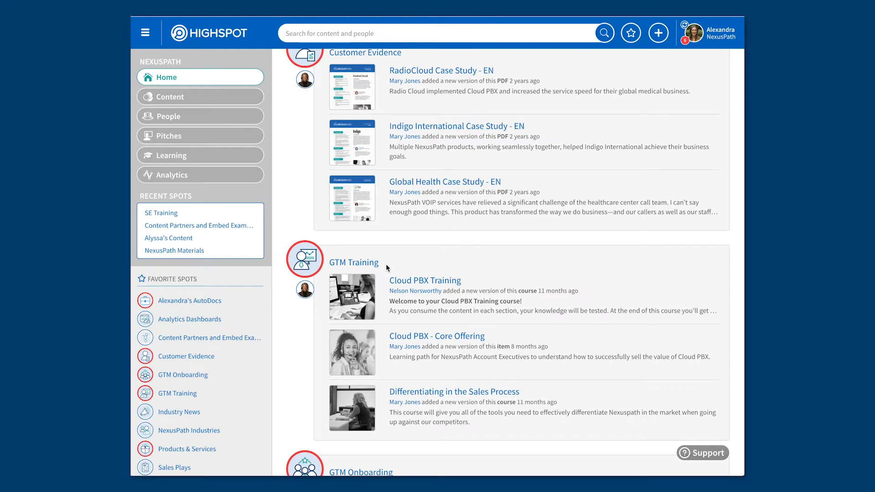
Go to Learning to see the Courses You Are Taking list.
{"action": "left_click", "coordinate": [199, 155]}
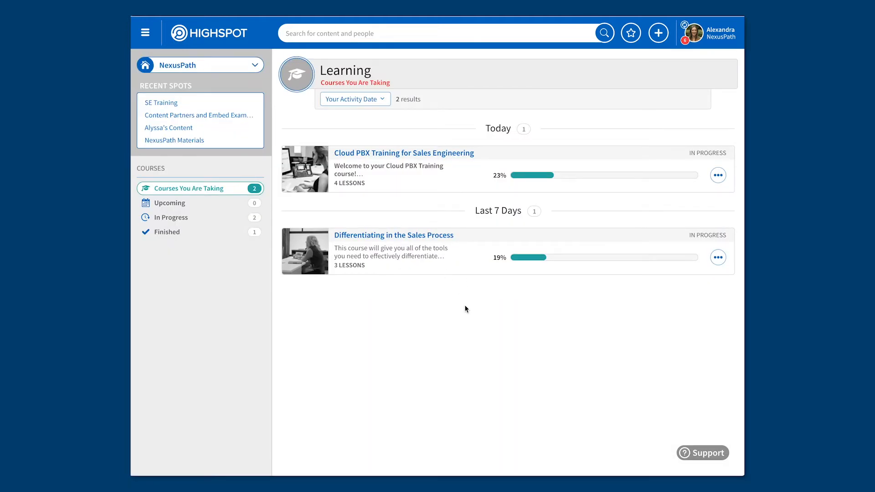
Enter the Cloud PBX Training for Sales Engineering course showing its four lessons.
{"action": "left_click", "coordinate": [414, 157]}
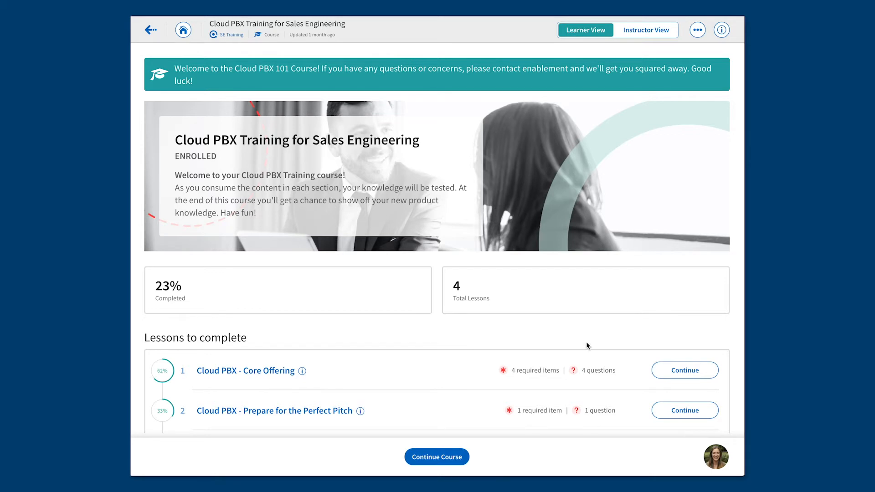
{"action": "scroll", "coordinate": [587, 346], "scroll_direction": "down", "scroll_amount": 3}
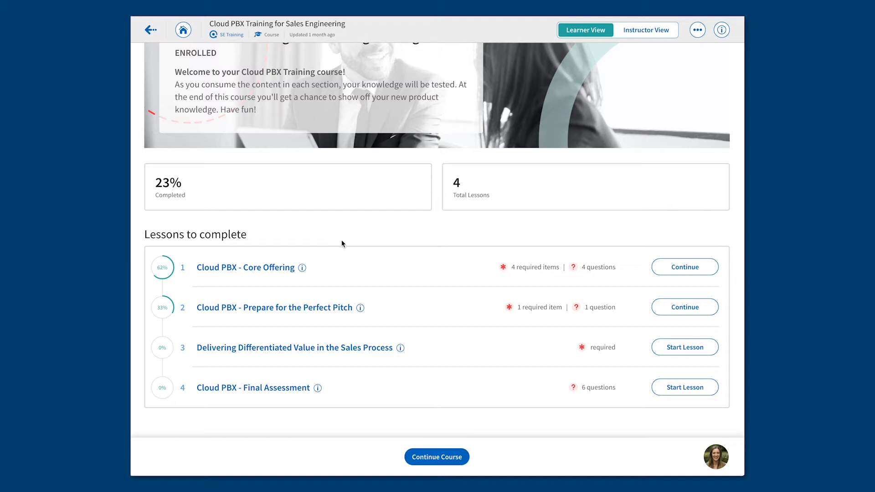
Resume the Core Offering lesson and answer both knowledge checks: on-prem phone exchanges and 90% efficiency gain.
{"action": "left_click", "coordinate": [685, 267]}
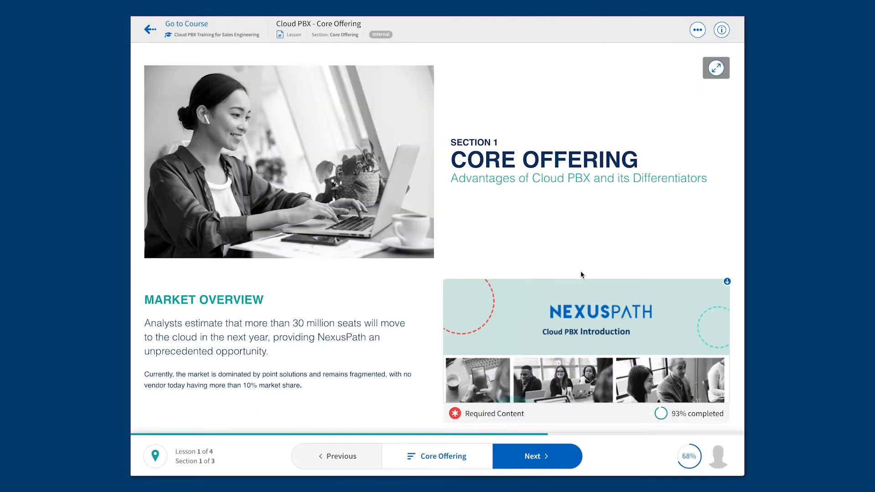
{"action": "scroll", "coordinate": [583, 270], "scroll_direction": "down", "scroll_amount": 3}
{"action": "scroll", "coordinate": [582, 270], "scroll_direction": "down", "scroll_amount": 2}
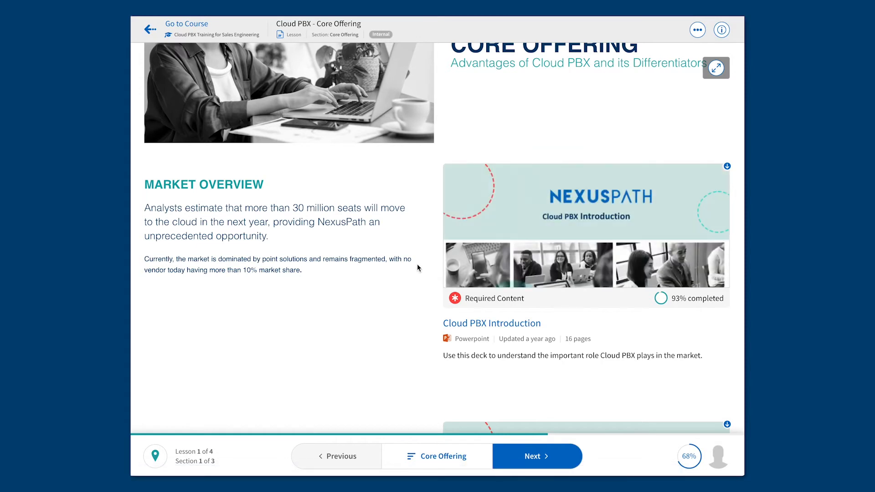
{"action": "scroll", "coordinate": [417, 264], "scroll_direction": "down", "scroll_amount": 1}
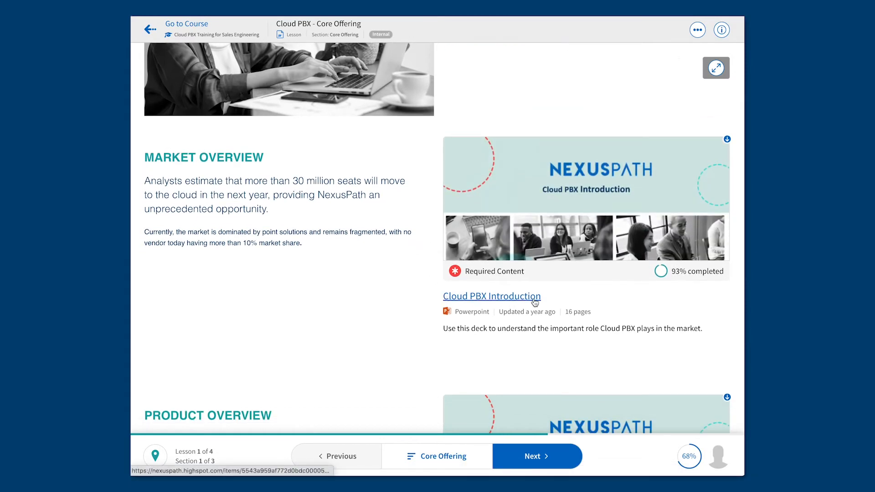
{"action": "scroll", "coordinate": [559, 299], "scroll_direction": "down", "scroll_amount": 1}
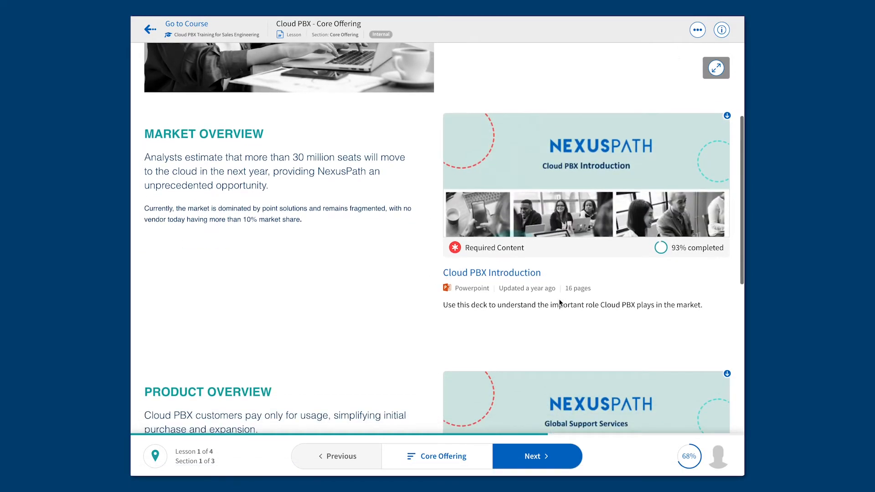
{"action": "scroll", "coordinate": [559, 301], "scroll_direction": "down", "scroll_amount": 2}
{"action": "scroll", "coordinate": [559, 301], "scroll_direction": "down", "scroll_amount": 2}
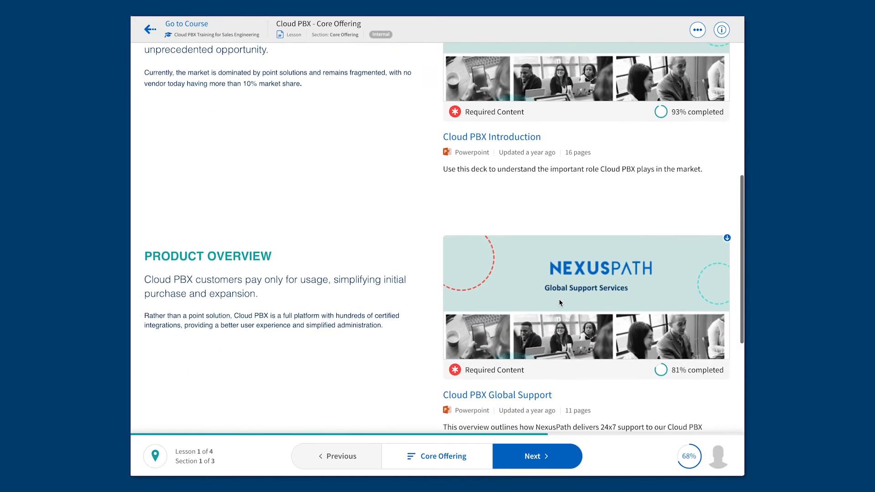
{"action": "scroll", "coordinate": [558, 299], "scroll_direction": "down", "scroll_amount": 2}
{"action": "scroll", "coordinate": [558, 299], "scroll_direction": "down", "scroll_amount": 3}
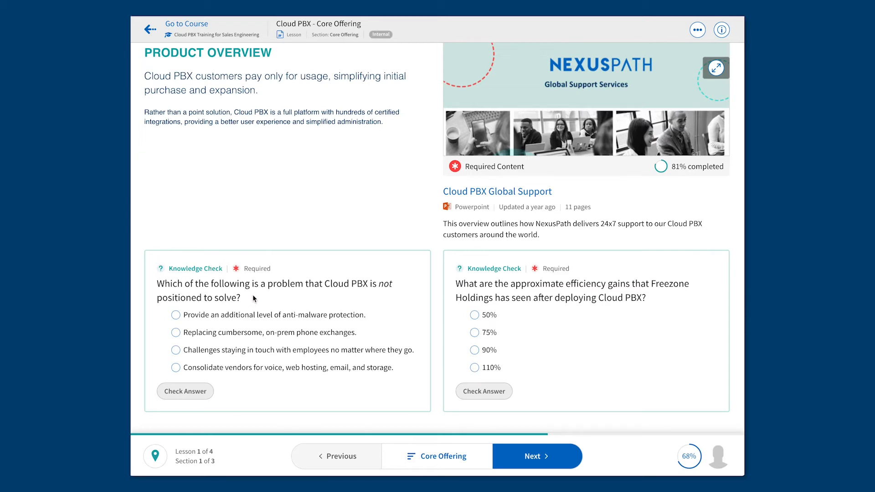
{"action": "left_click", "coordinate": [267, 335]}
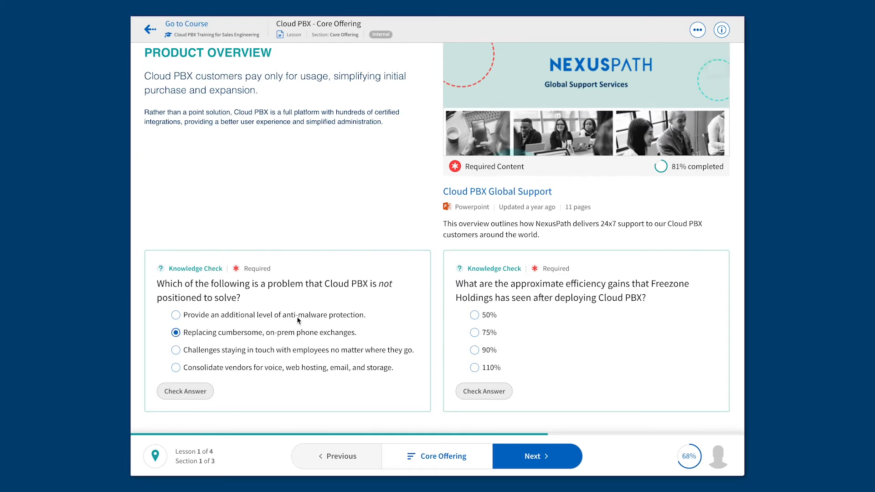
{"action": "left_click", "coordinate": [194, 388]}
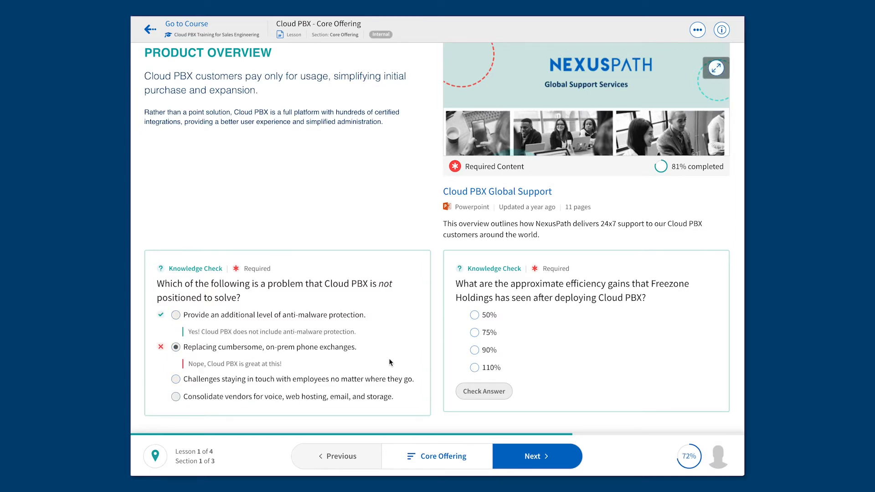
{"action": "left_click", "coordinate": [475, 350]}
{"action": "left_click", "coordinate": [485, 391]}
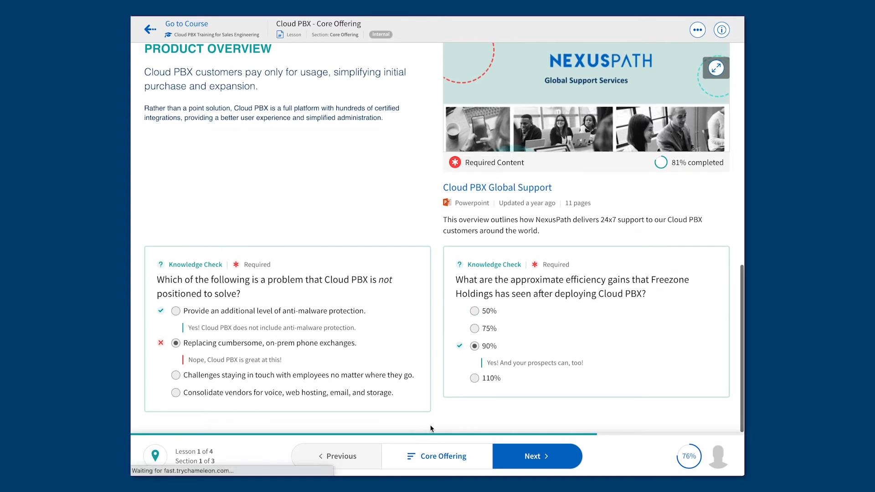
{"action": "scroll", "coordinate": [425, 429], "scroll_direction": "down", "scroll_amount": 1}
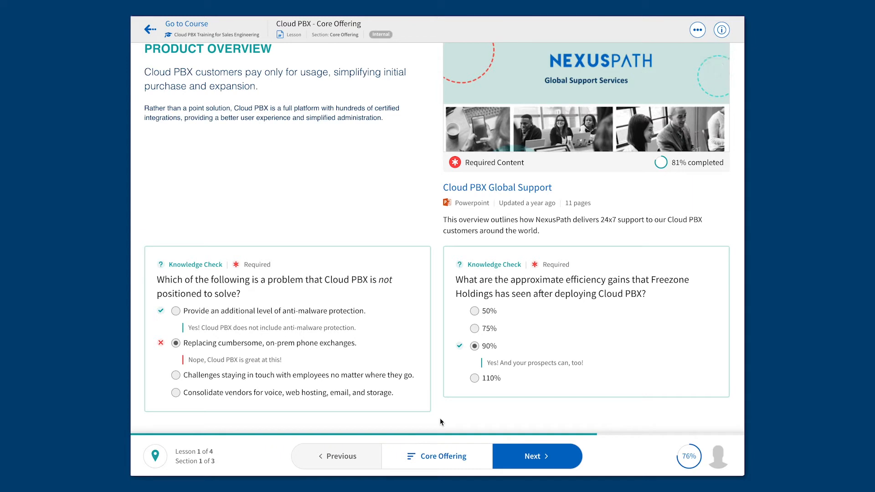
Advance to Why Cloud PBX?, mute its video, and jump to the Prepare for the Perfect Pitch lesson.
{"action": "left_click", "coordinate": [536, 457]}
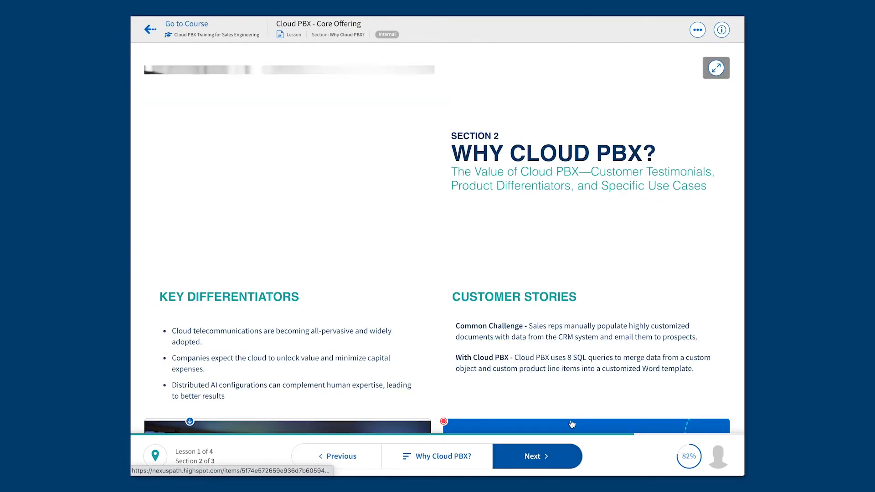
{"action": "scroll", "coordinate": [410, 381], "scroll_direction": "down", "scroll_amount": 3}
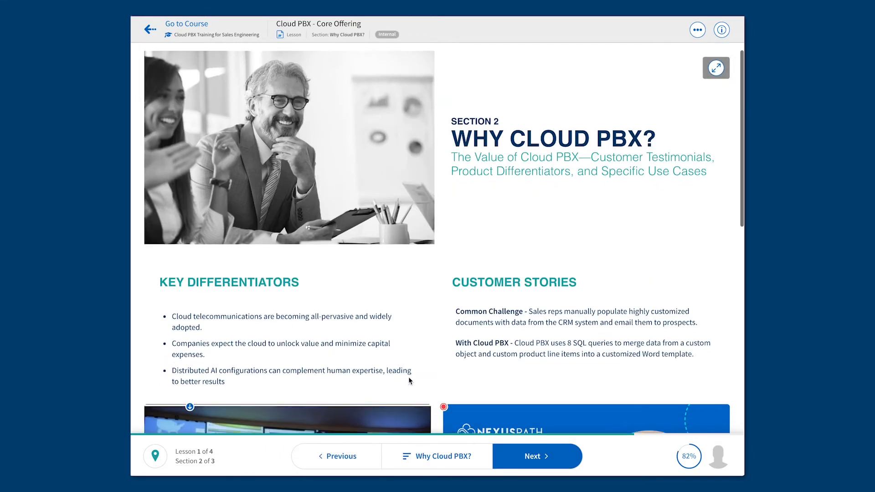
{"action": "scroll", "coordinate": [411, 381], "scroll_direction": "down", "scroll_amount": 3}
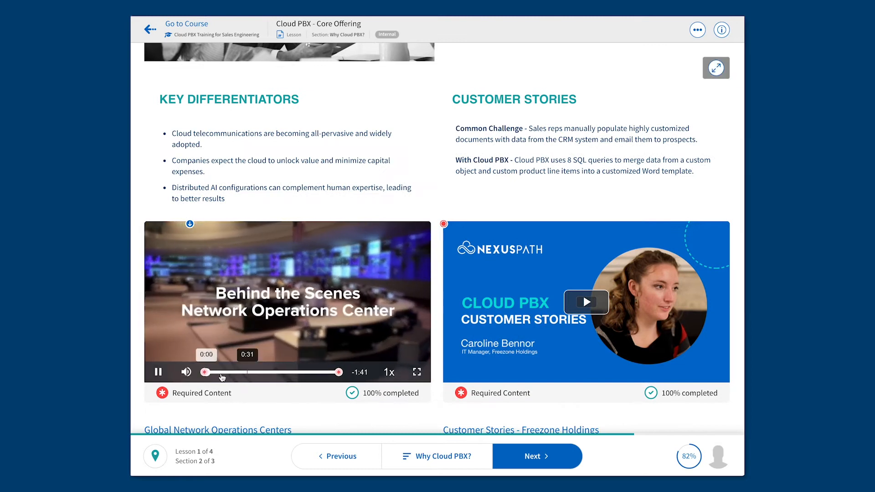
{"action": "left_click", "coordinate": [186, 372]}
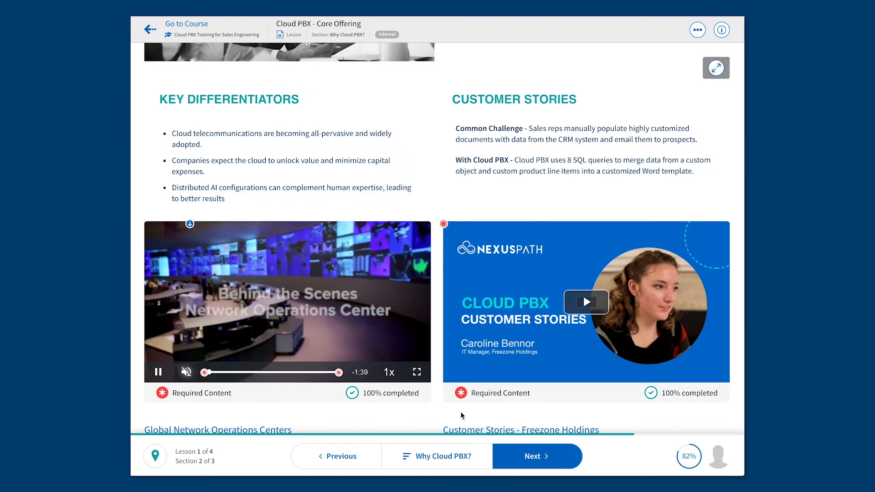
{"action": "left_click", "coordinate": [471, 456]}
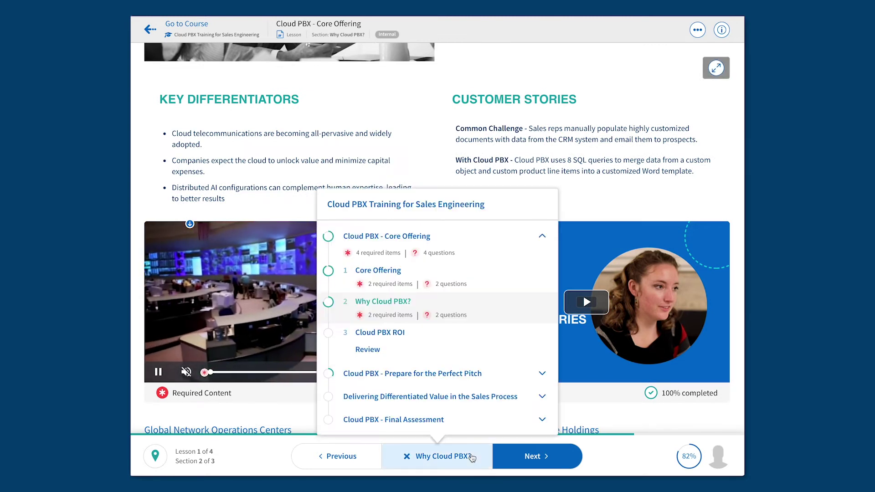
{"action": "left_click", "coordinate": [472, 374]}
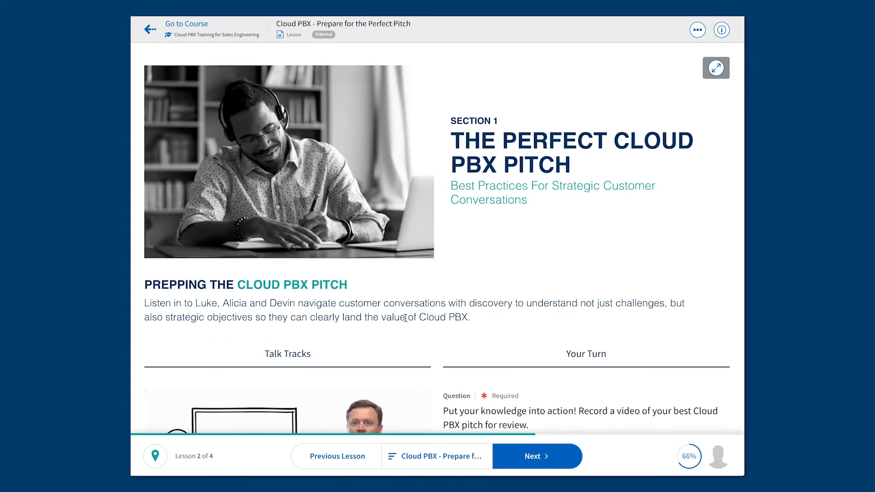
{"action": "scroll", "coordinate": [413, 320], "scroll_direction": "down", "scroll_amount": 3}
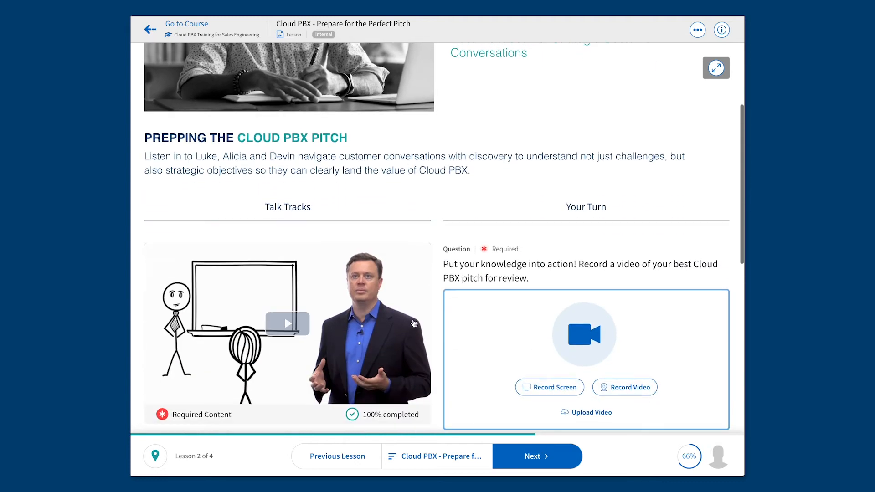
Play the Talk Tracks video in the Prepping the Cloud PBX Pitch section.
{"action": "left_click", "coordinate": [303, 304]}
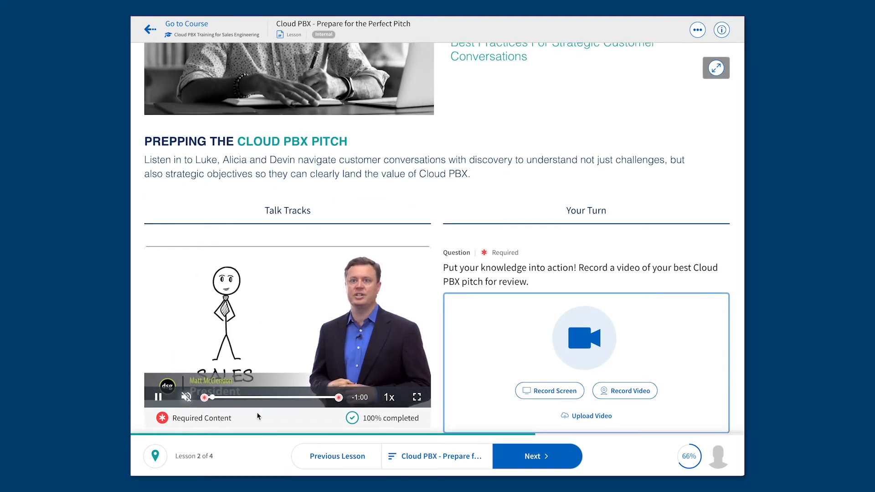
{"action": "scroll", "coordinate": [257, 413], "scroll_direction": "down", "scroll_amount": 1}
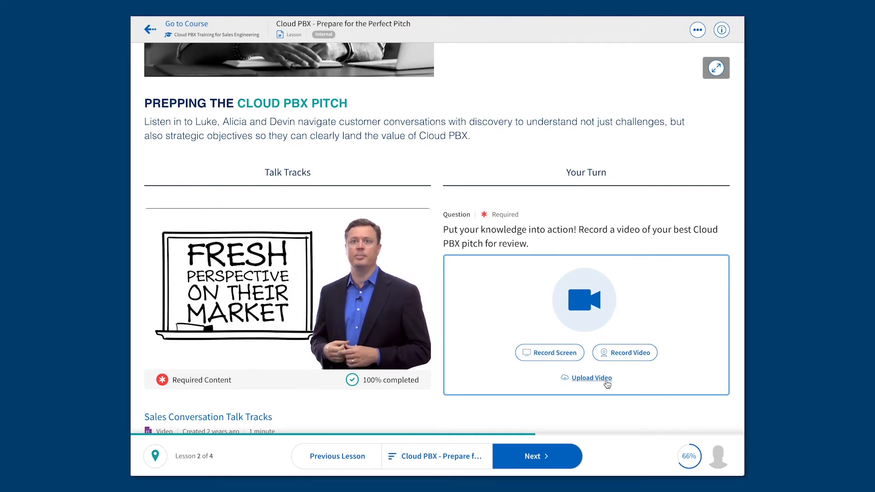
Record a short webcam pitch video and submit it as the answer.
{"action": "left_click", "coordinate": [637, 356]}
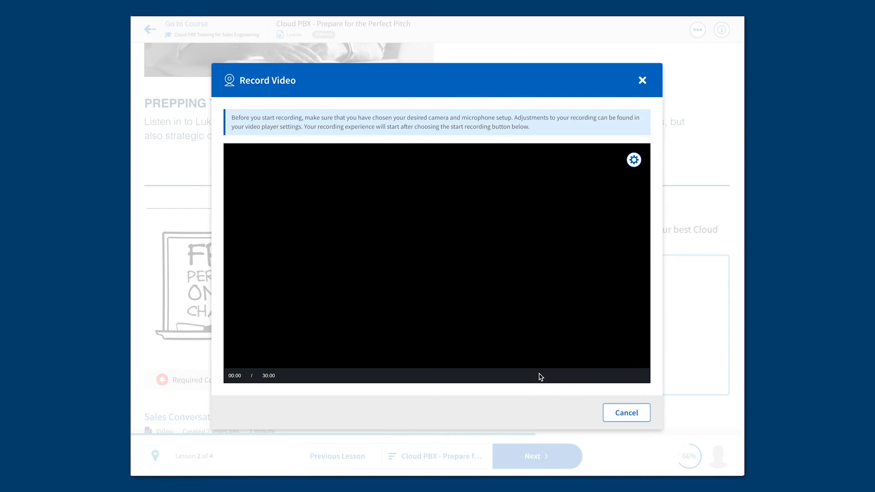
{"action": "left_click", "coordinate": [258, 413]}
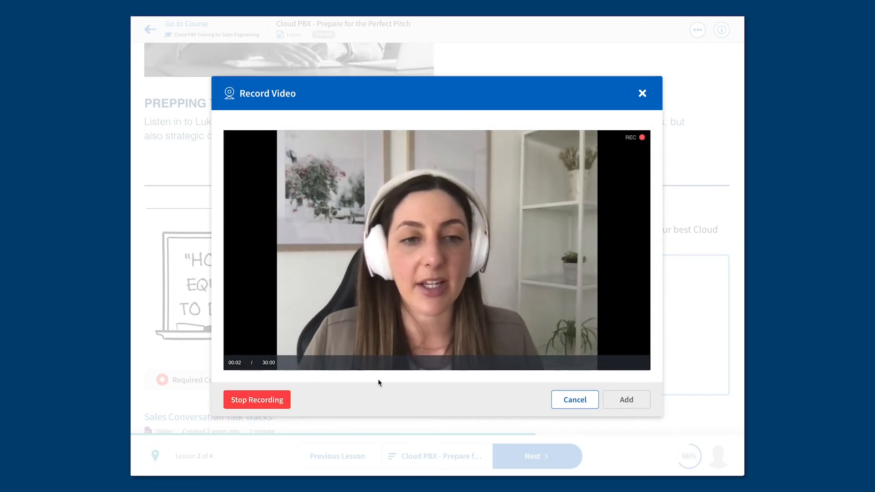
{"action": "left_click", "coordinate": [274, 400]}
{"action": "left_click", "coordinate": [627, 400]}
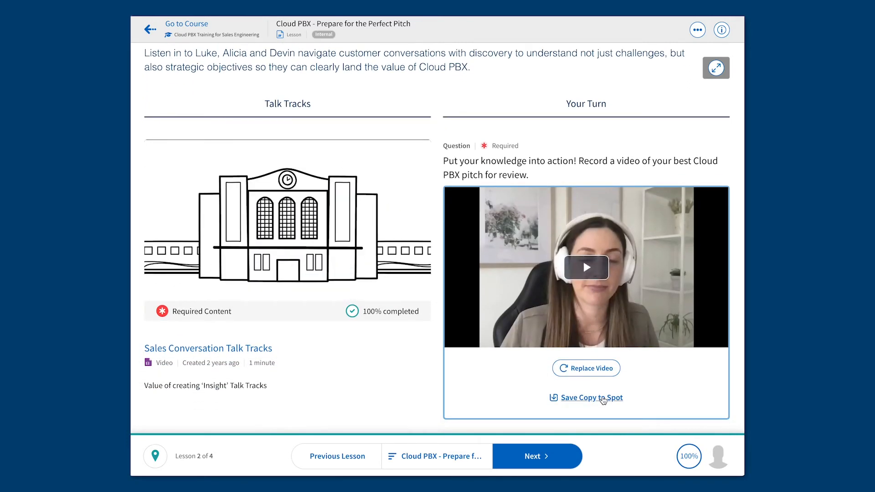
{"action": "scroll", "coordinate": [640, 401], "scroll_direction": "down", "scroll_amount": 1}
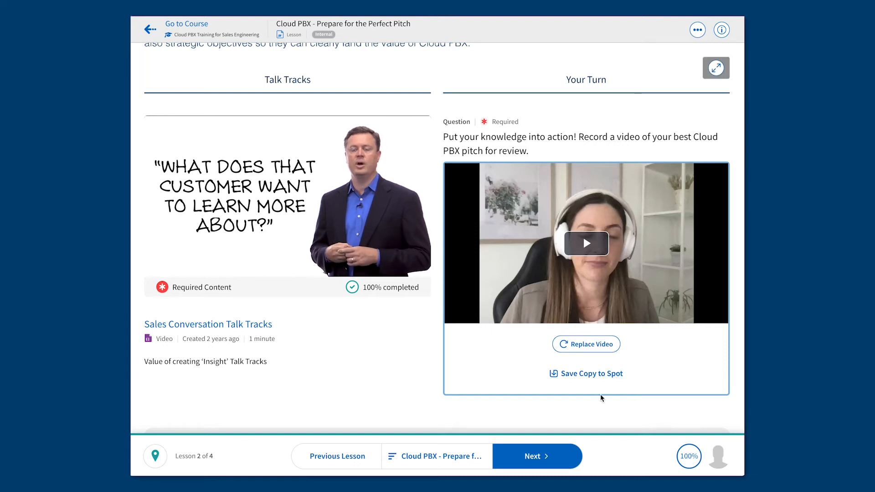
Reach the Lesson Review and jump to Delivering Differentiated Value in the Sales Process.
{"action": "left_click", "coordinate": [537, 456]}
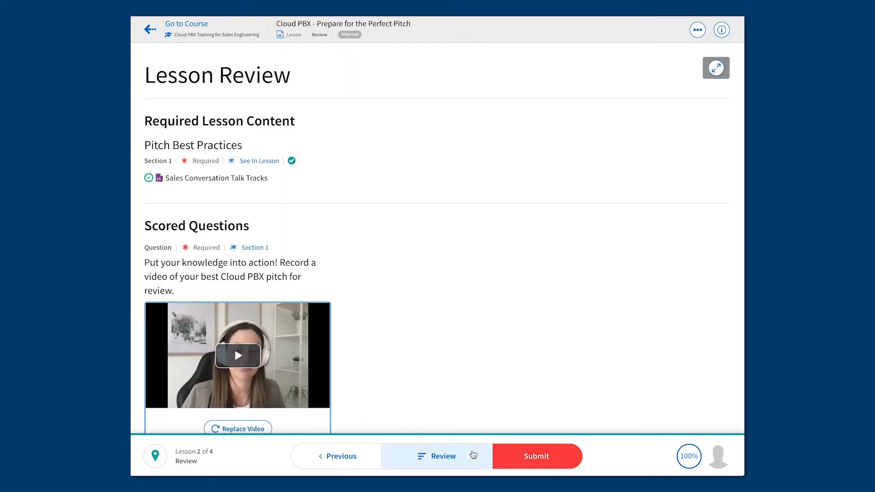
{"action": "left_click", "coordinate": [473, 455]}
{"action": "left_click", "coordinate": [451, 398]}
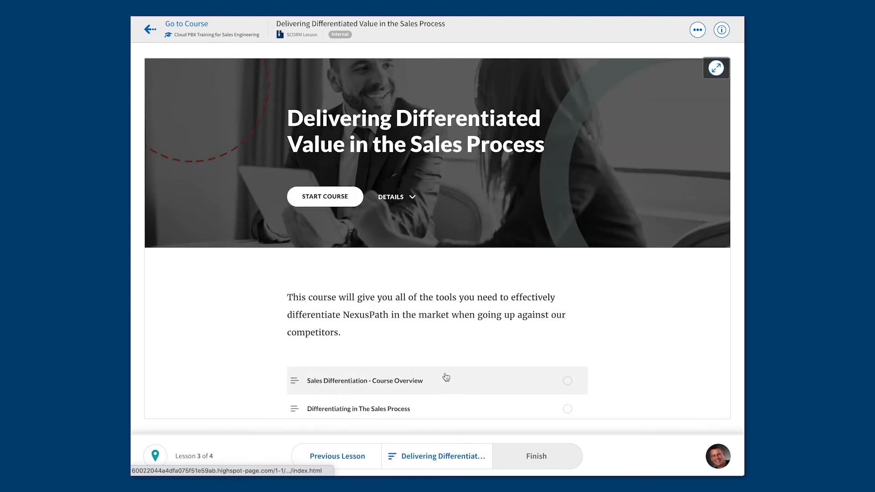
Work through the Sales Differentiation overview, Differentiating in the Sales Process, and final review quiz modules.
{"action": "left_click", "coordinate": [447, 378]}
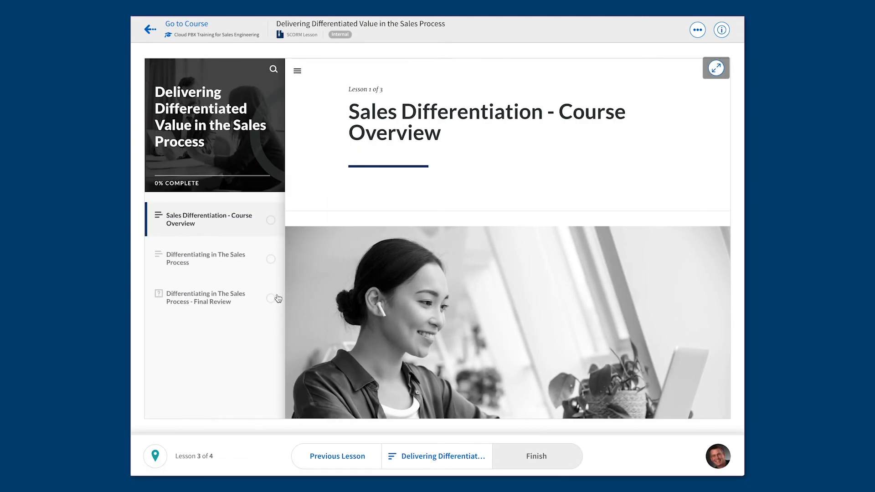
{"action": "left_click", "coordinate": [231, 266]}
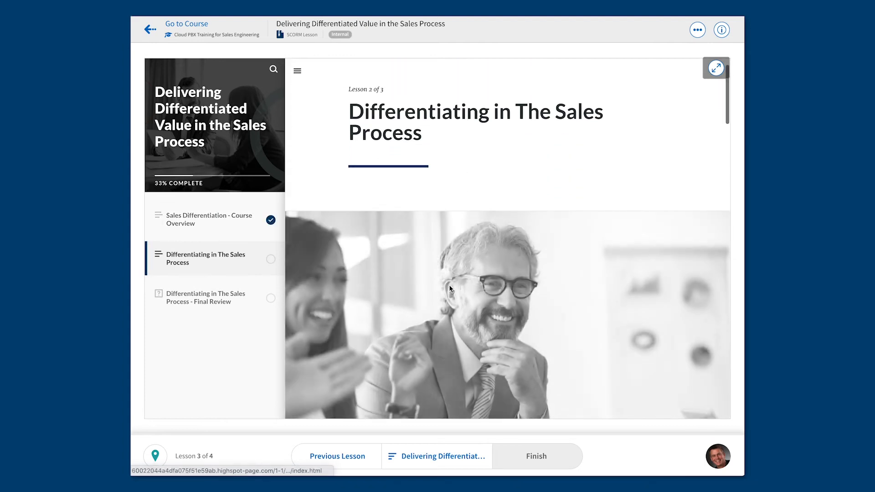
{"action": "scroll", "coordinate": [450, 288], "scroll_direction": "down", "scroll_amount": 3}
{"action": "scroll", "coordinate": [450, 288], "scroll_direction": "down", "scroll_amount": 3}
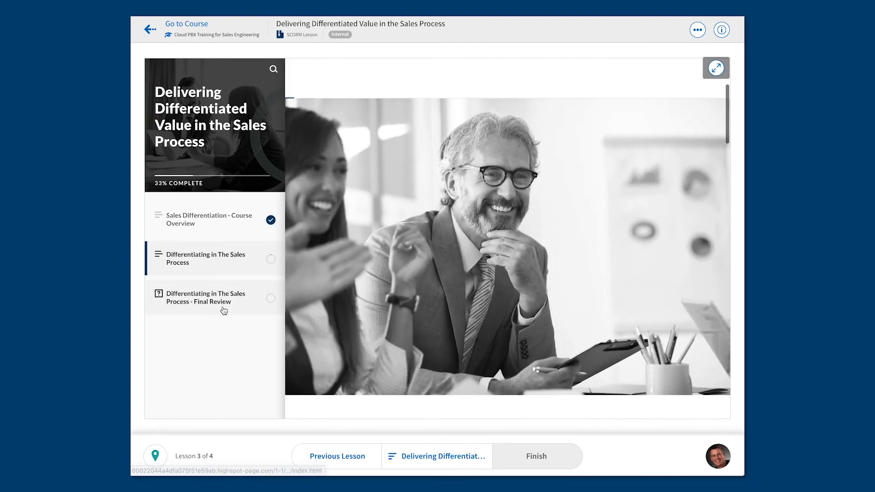
{"action": "left_click", "coordinate": [224, 307]}
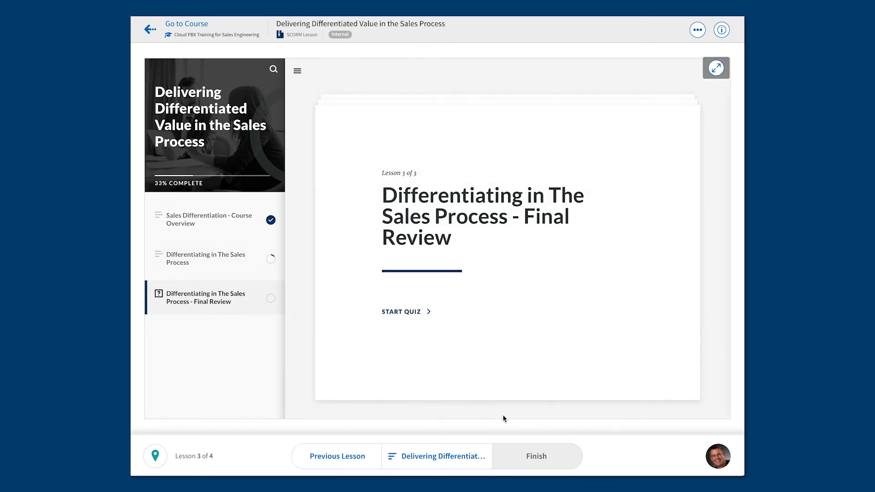
Jump to the Cloud PBX - Final Assessment lesson from the lesson menu.
{"action": "left_click", "coordinate": [473, 453]}
{"action": "left_click", "coordinate": [472, 454]}
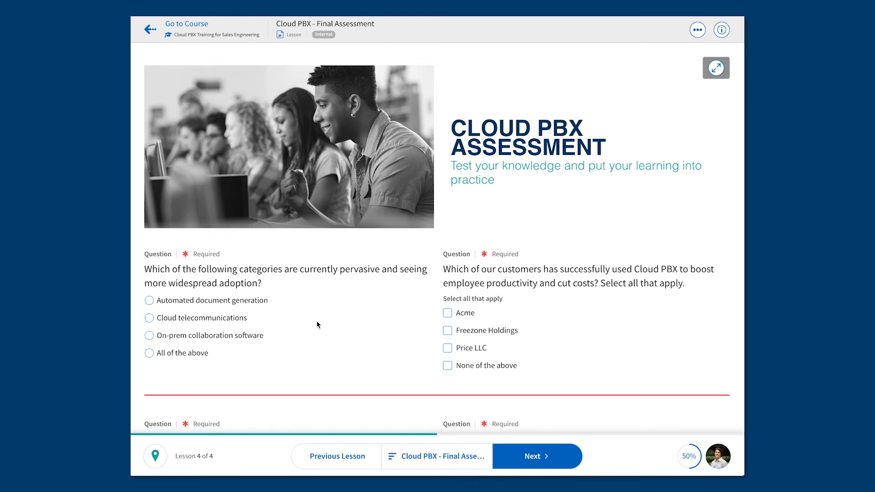
Answer Automated document generation, check Acme and Freezone Holdings, then return to the course page.
{"action": "left_click", "coordinate": [255, 301]}
{"action": "scroll", "coordinate": [333, 316], "scroll_direction": "down", "scroll_amount": 1}
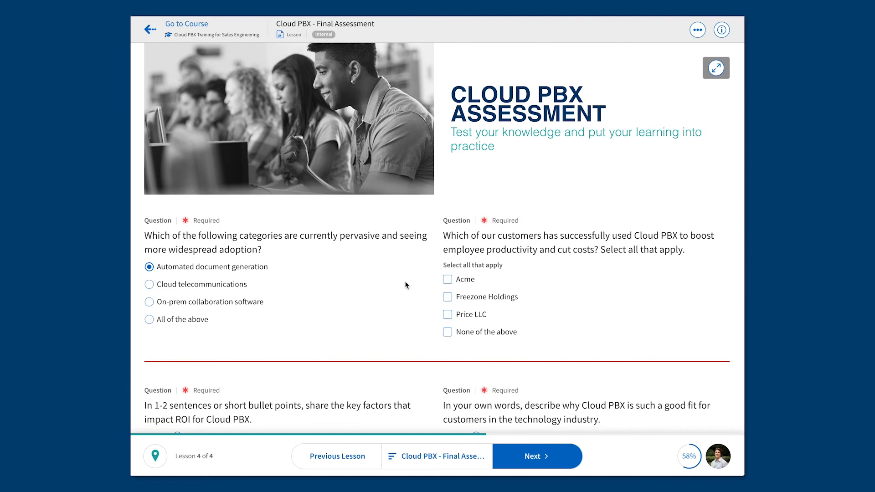
{"action": "left_click", "coordinate": [448, 280]}
{"action": "left_click", "coordinate": [447, 296]}
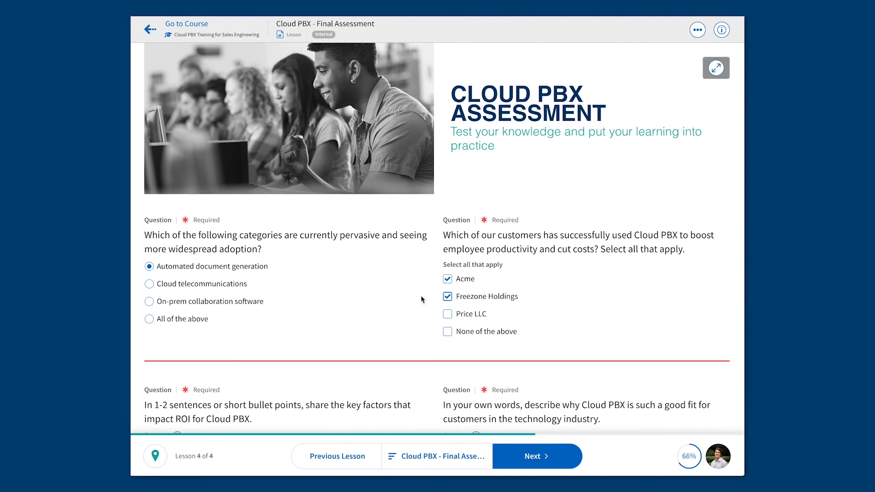
{"action": "scroll", "coordinate": [420, 296], "scroll_direction": "down", "scroll_amount": 3}
{"action": "scroll", "coordinate": [413, 304], "scroll_direction": "up", "scroll_amount": 1}
{"action": "scroll", "coordinate": [414, 304], "scroll_direction": "down", "scroll_amount": 2}
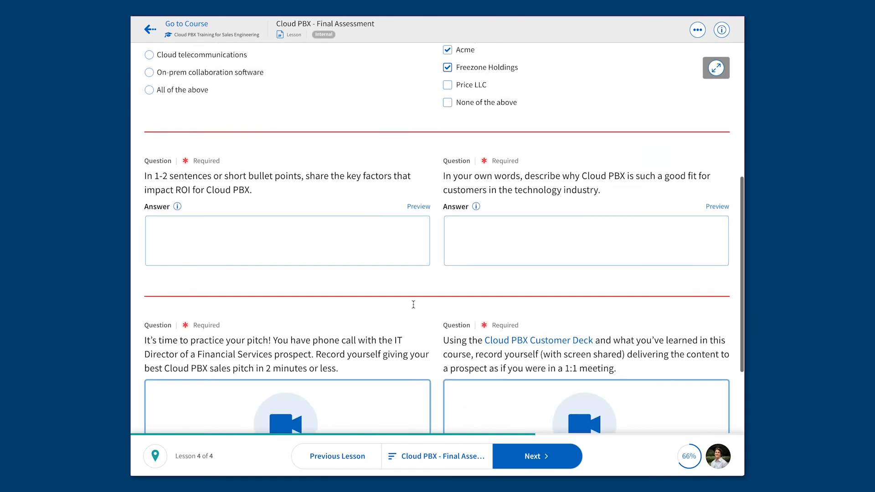
{"action": "scroll", "coordinate": [413, 304], "scroll_direction": "down", "scroll_amount": 2}
{"action": "scroll", "coordinate": [413, 304], "scroll_direction": "down", "scroll_amount": 2}
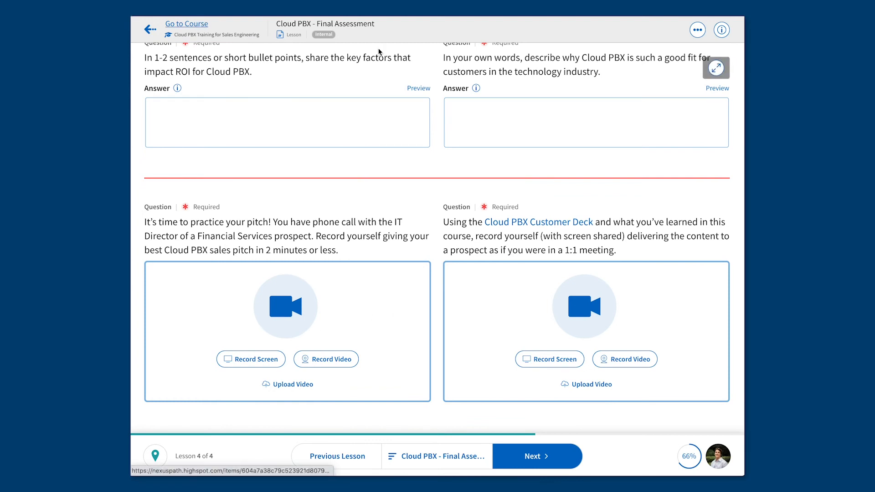
{"action": "left_click", "coordinate": [193, 26]}
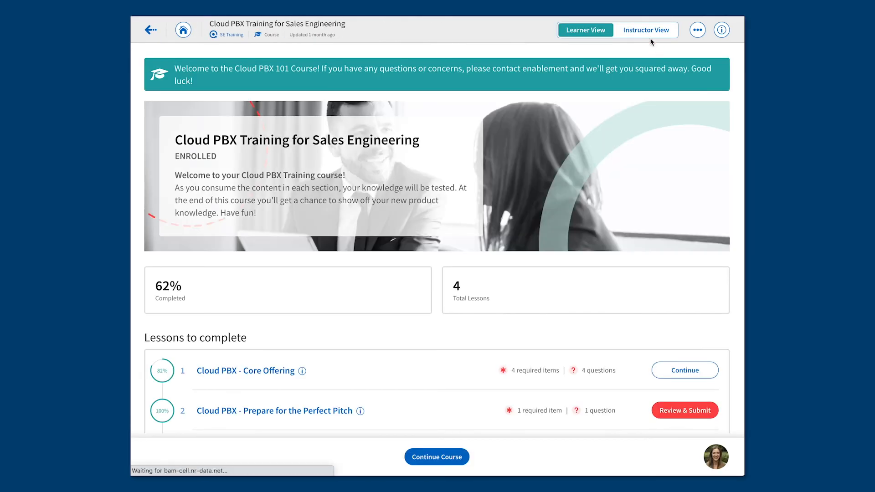
Switch the course to Instructor View showing 15 active learners and 40% average progress.
{"action": "left_click", "coordinate": [646, 30]}
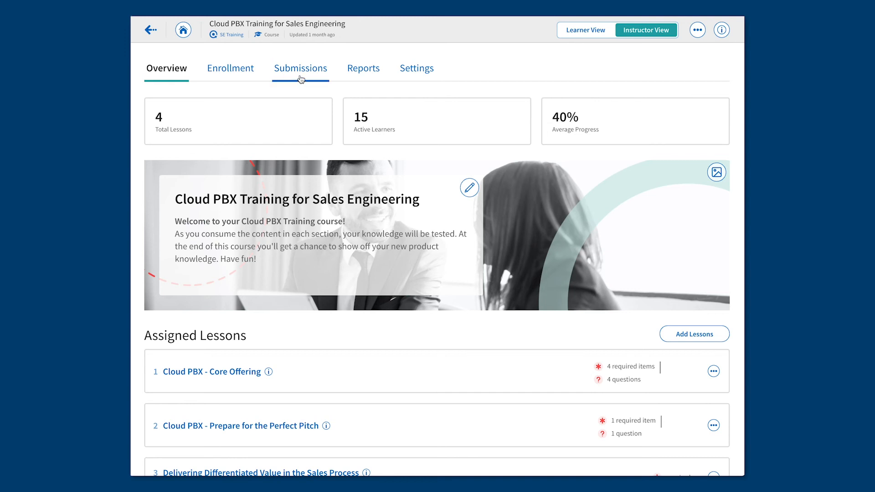
View the Learner Progress Reports by course, then switch the report to Lessons.
{"action": "left_click", "coordinate": [359, 71]}
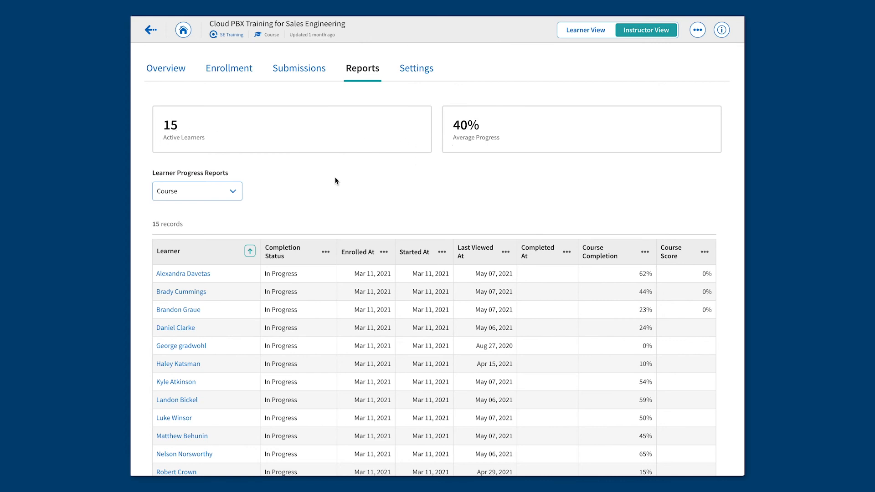
{"action": "left_click", "coordinate": [220, 190]}
{"action": "left_click", "coordinate": [312, 197]}
{"action": "left_click", "coordinate": [220, 195]}
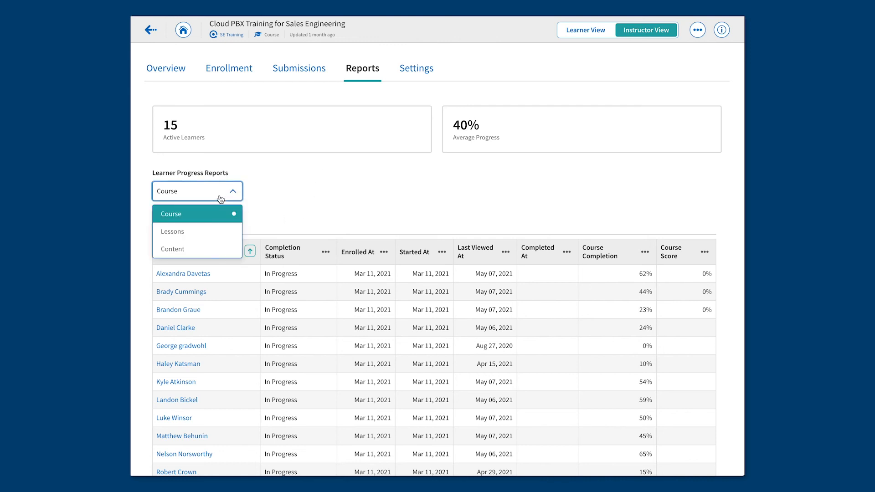
{"action": "left_click", "coordinate": [200, 232]}
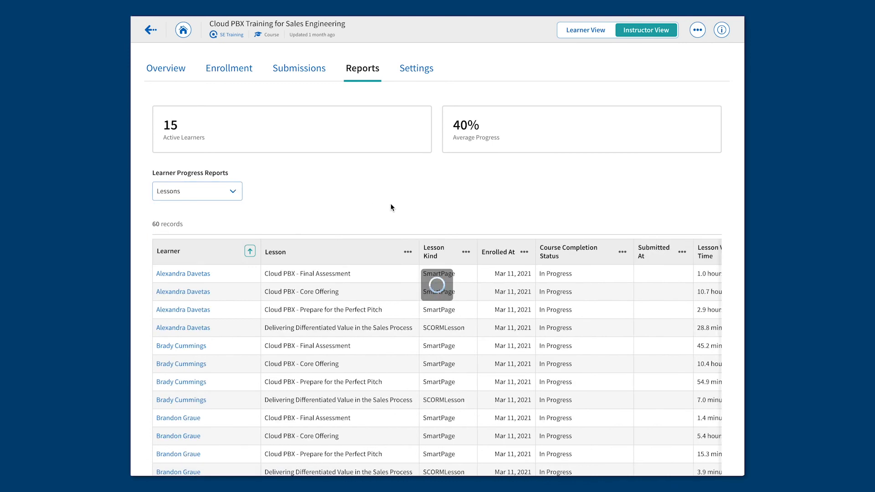
{"action": "scroll", "coordinate": [741, 273], "scroll_direction": "right", "scroll_amount": 5}
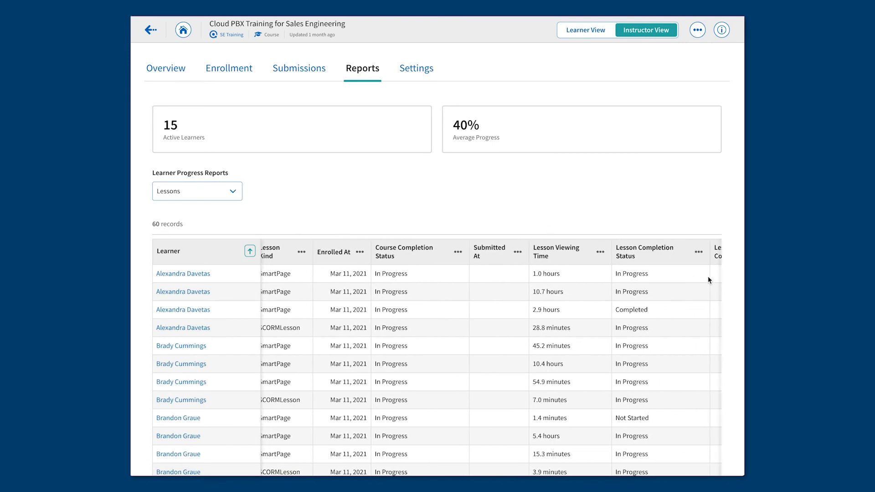
Switch the report to Content, then leave for the site home page.
{"action": "left_click", "coordinate": [205, 193]}
{"action": "right_click", "coordinate": [214, 245]}
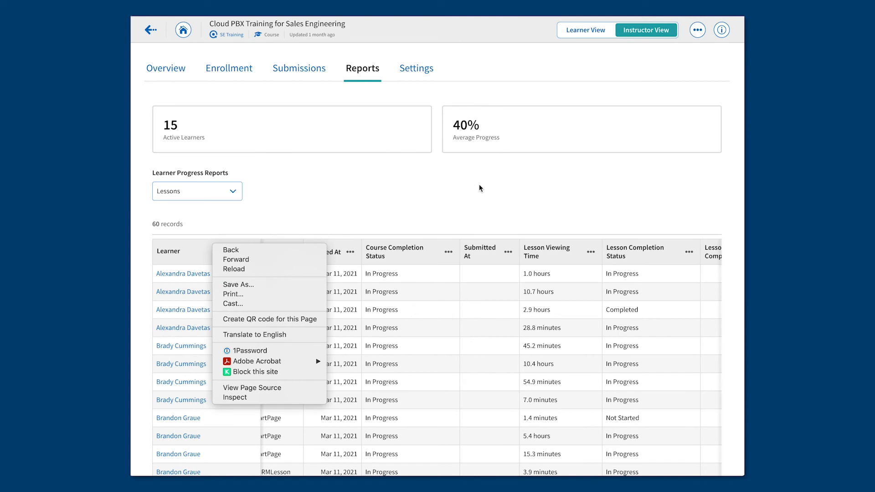
{"action": "left_click", "coordinate": [208, 191]}
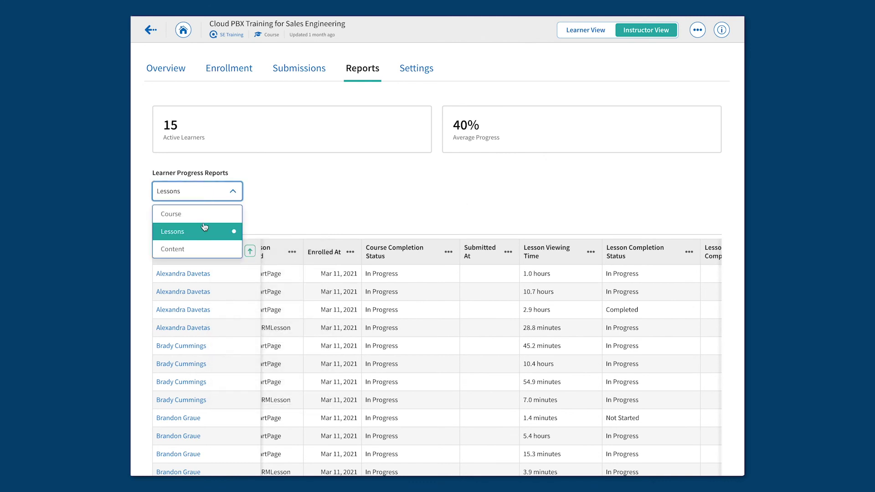
{"action": "left_click", "coordinate": [221, 250]}
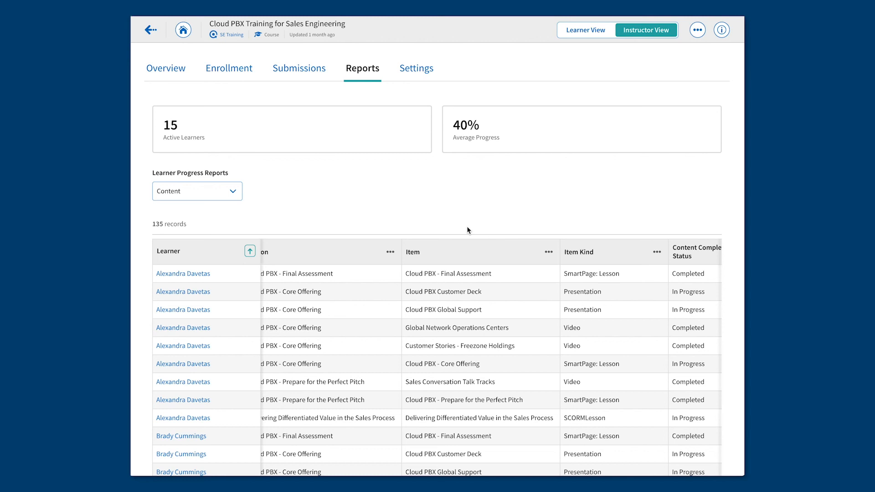
{"action": "left_click", "coordinate": [182, 31]}
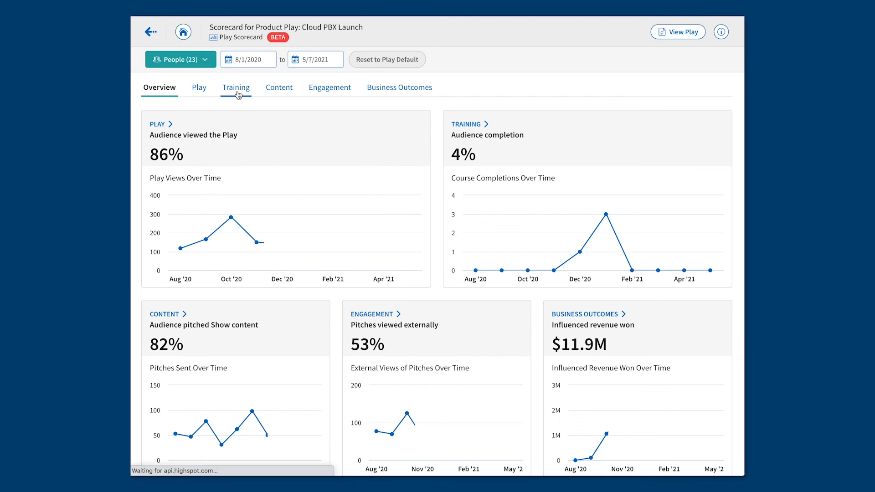
Show the Play Scorecard's Training analytics: 91% viewed materials, 57% average progress, 4% completion.
{"action": "left_click", "coordinate": [236, 87]}
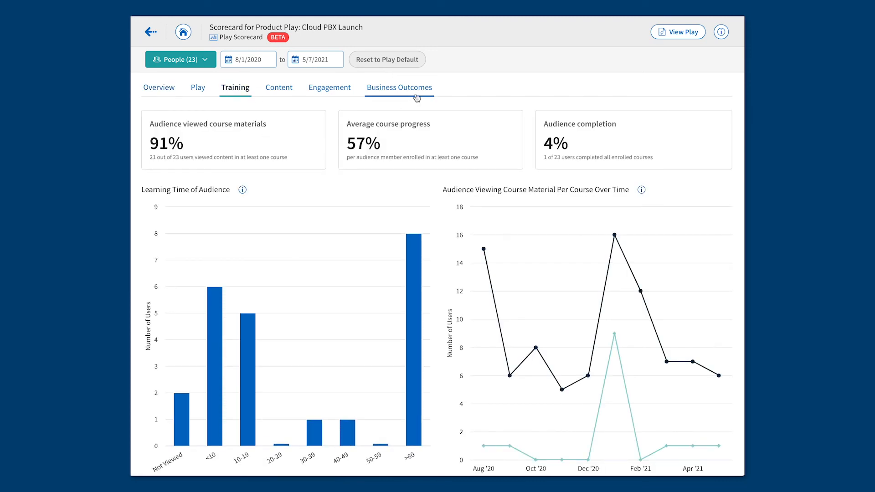
{"action": "scroll", "coordinate": [451, 133], "scroll_direction": "down", "scroll_amount": 1}
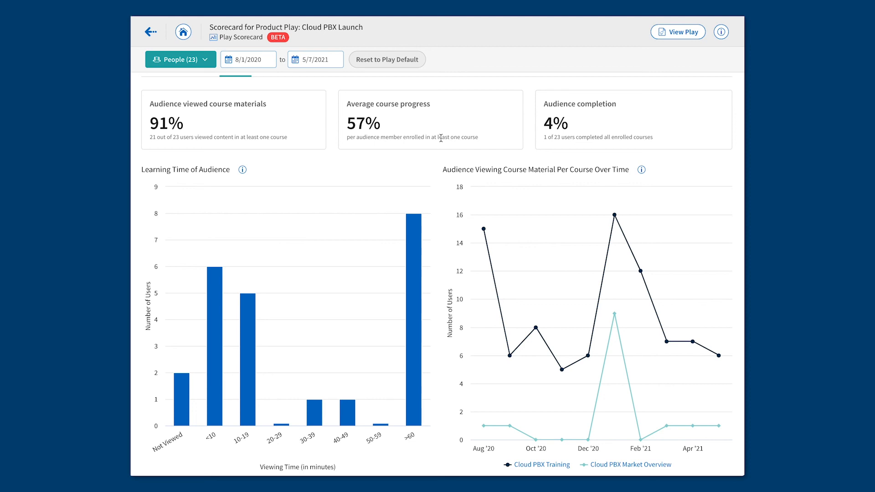
{"action": "scroll", "coordinate": [440, 137], "scroll_direction": "up", "scroll_amount": 1}
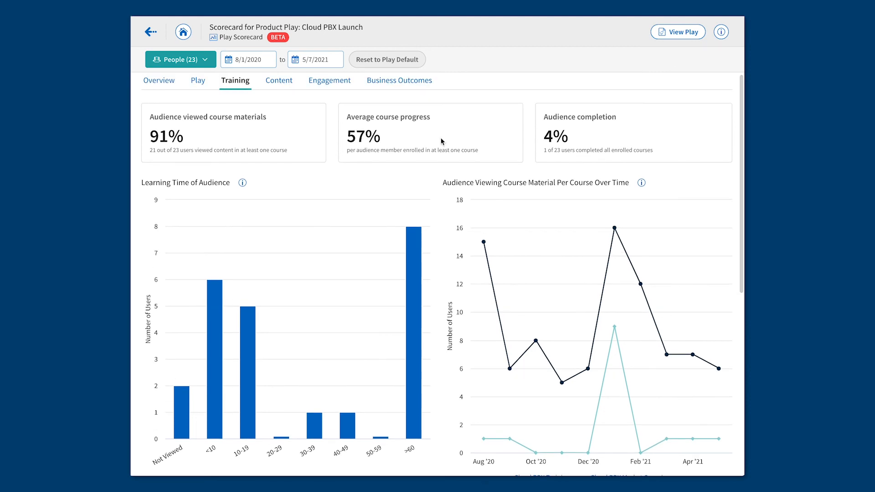